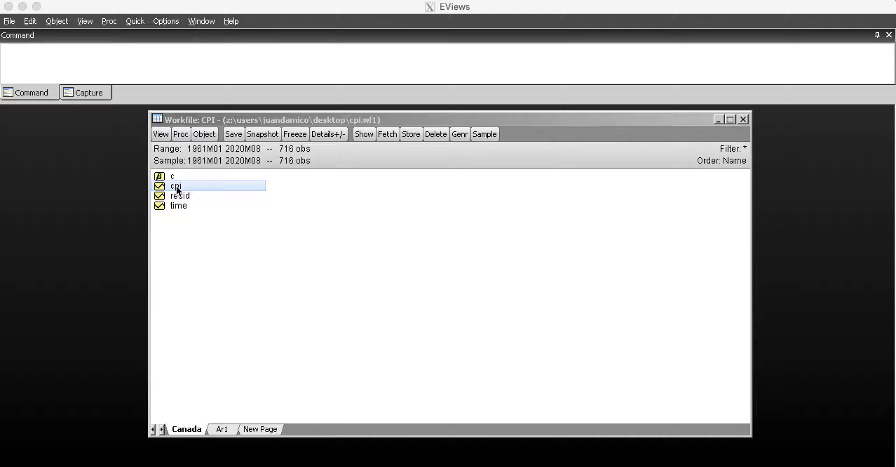
# Open the cpi series as a line graph of Canada's CPI (1961M01–2020M08) and move its window aside
pyautogui.click(178, 187)
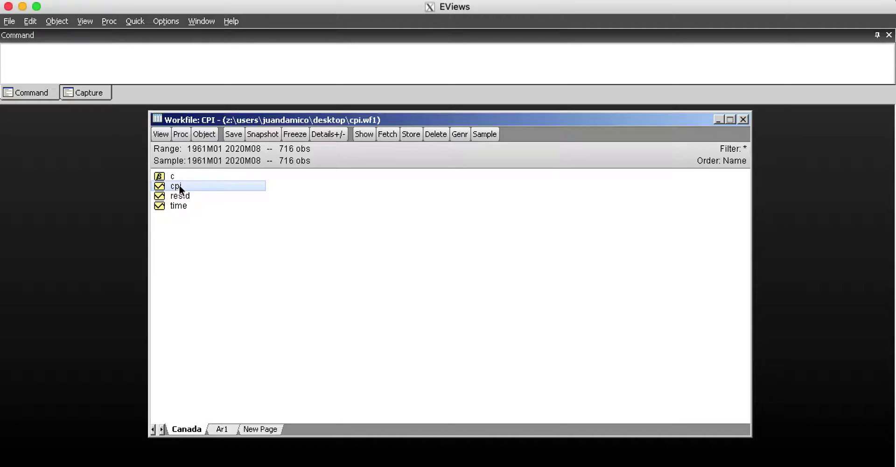
pyautogui.doubleClick(175, 187)
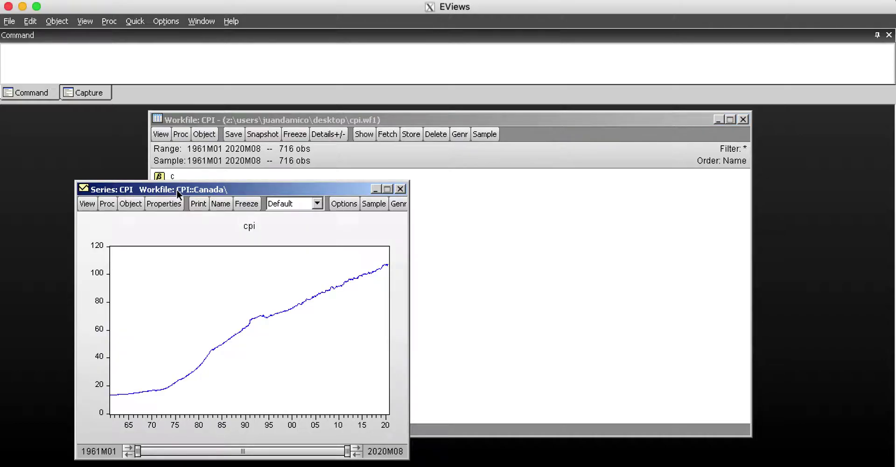
pyautogui.moveTo(176, 189); pyautogui.dragTo(379, 156)
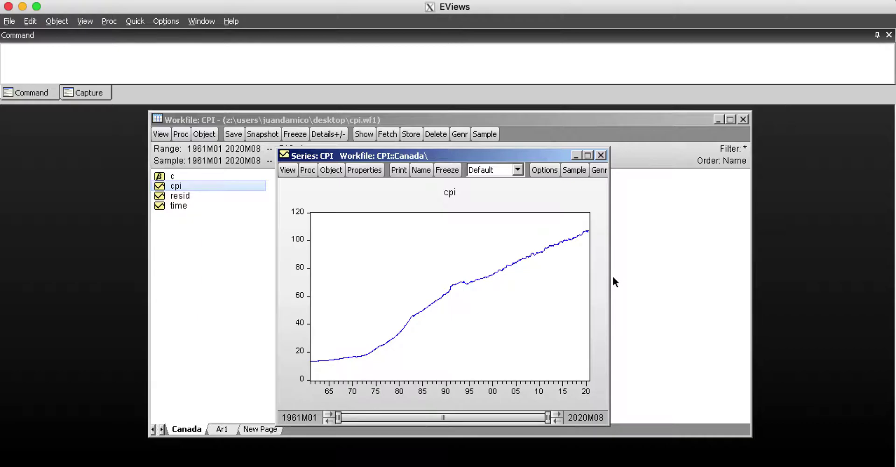
# Display the cpi correlogram, with autocorrelations decaying slowly from 0.997 and partial correlations near zero after lag 1
pyautogui.click(290, 171)
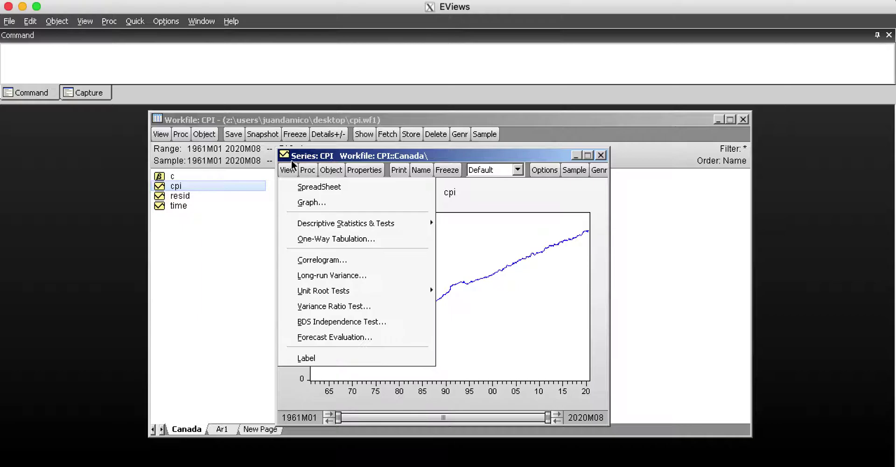
pyautogui.click(308, 258)
pyautogui.click(480, 279)
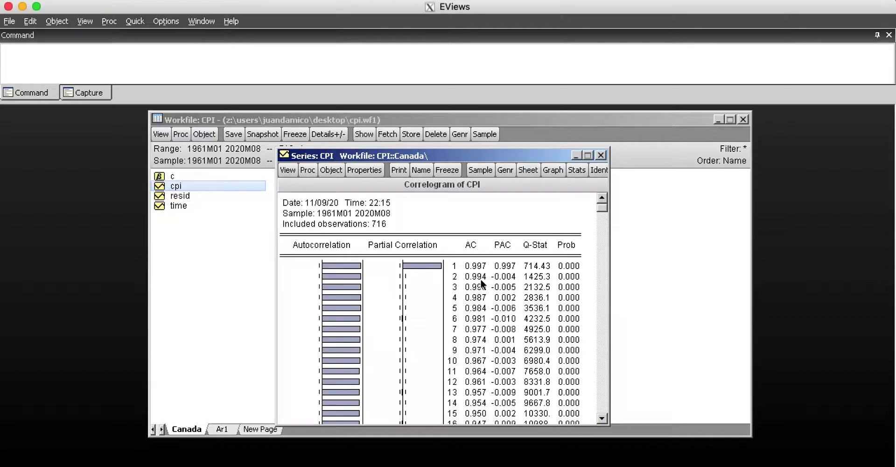
pyautogui.moveTo(360, 154); pyautogui.dragTo(358, 119)
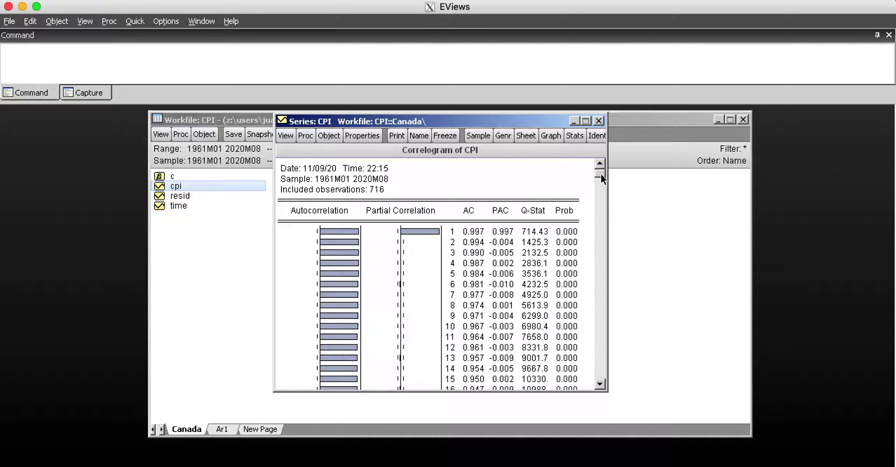
pyautogui.moveTo(601, 173); pyautogui.dragTo(600, 181)
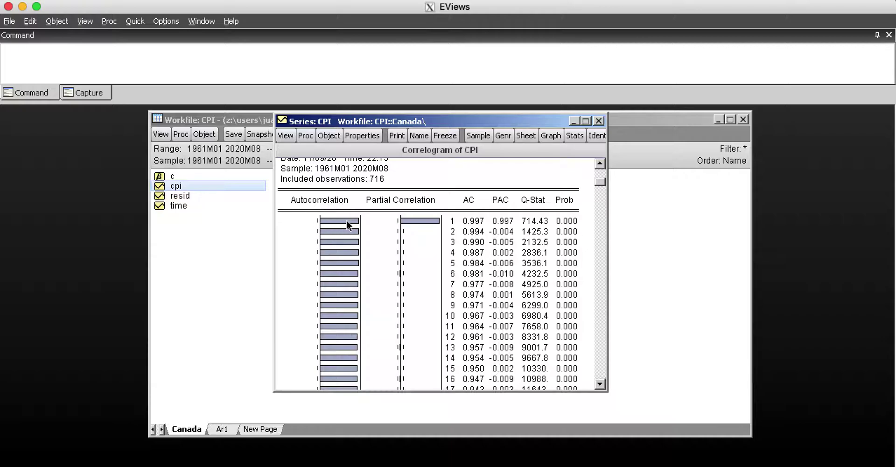
# Close the cpi series window, then reopen it and place it up and to the right
pyautogui.click(597, 121)
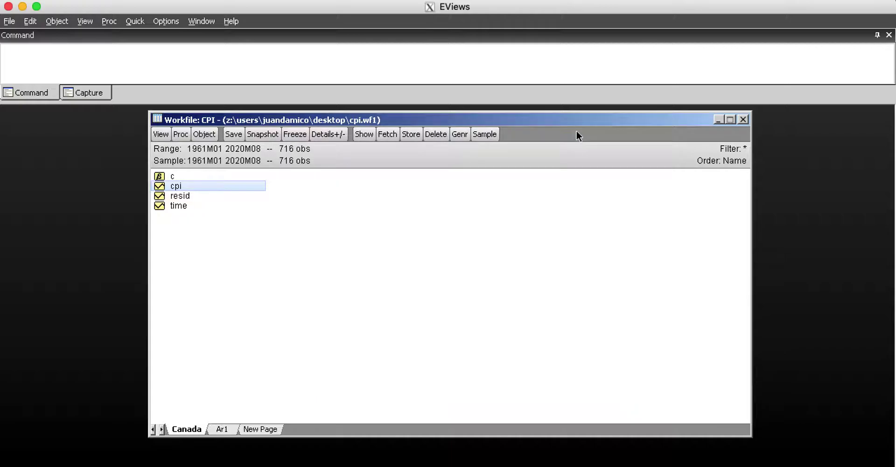
pyautogui.doubleClick(182, 185)
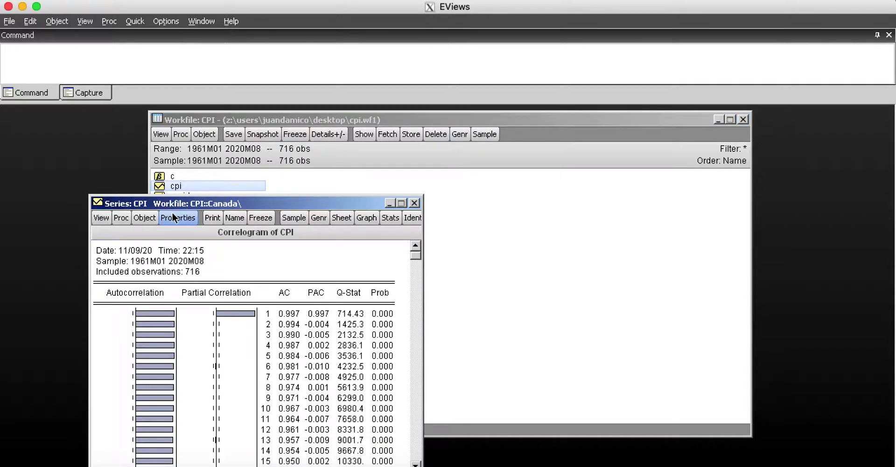
pyautogui.moveTo(180, 203); pyautogui.dragTo(320, 138)
# Run an ADF test on cpi levels with trend, intercept and Schwarz lags: statistic -1.7855, p-value 0.7110
pyautogui.click(239, 151)
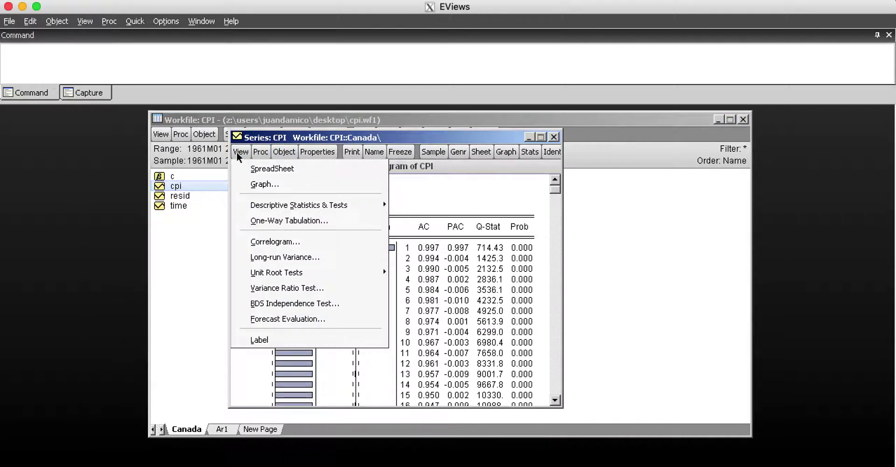
pyautogui.moveTo(276, 273)
pyautogui.click(454, 270)
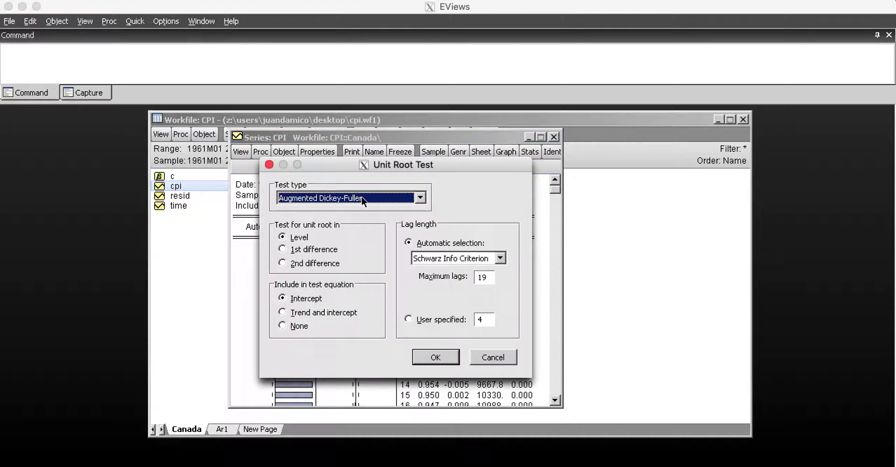
pyautogui.click(283, 312)
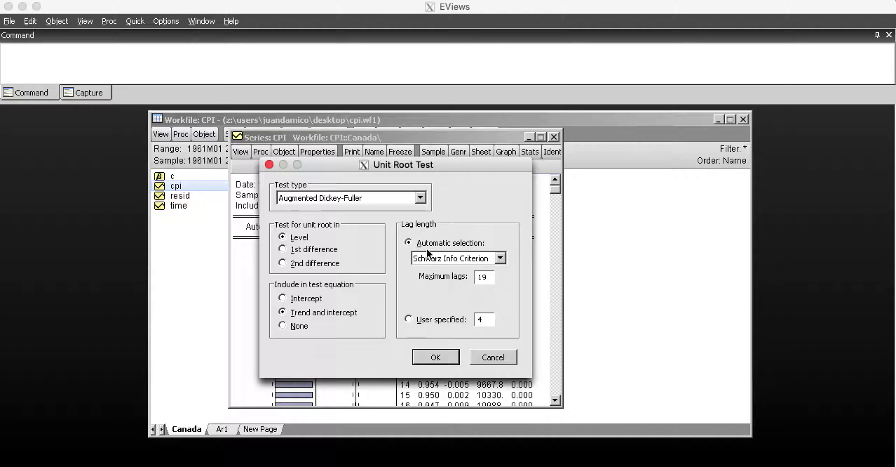
pyautogui.click(407, 319)
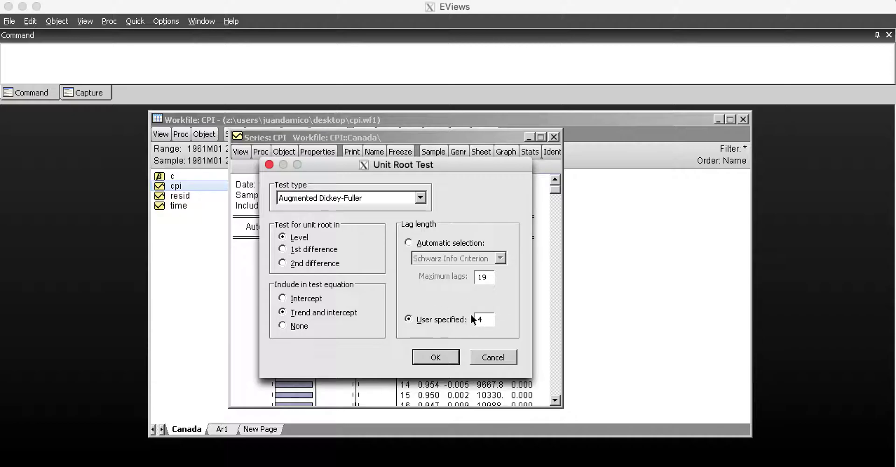
pyautogui.click(408, 243)
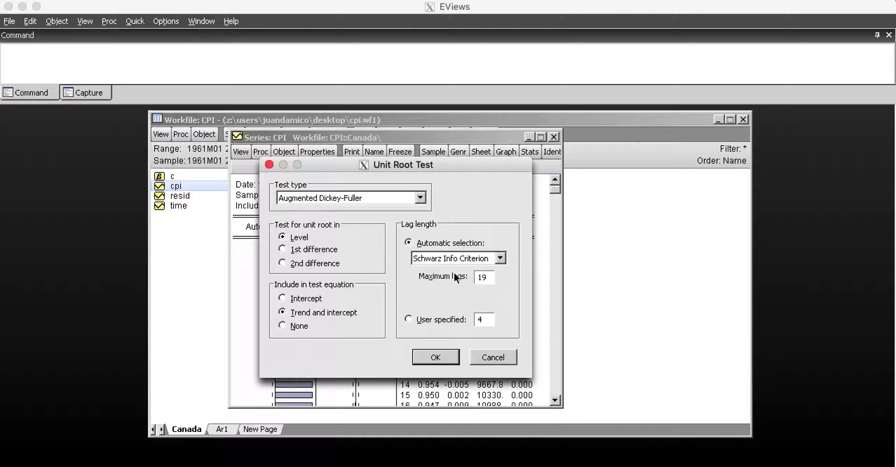
pyautogui.click(434, 259)
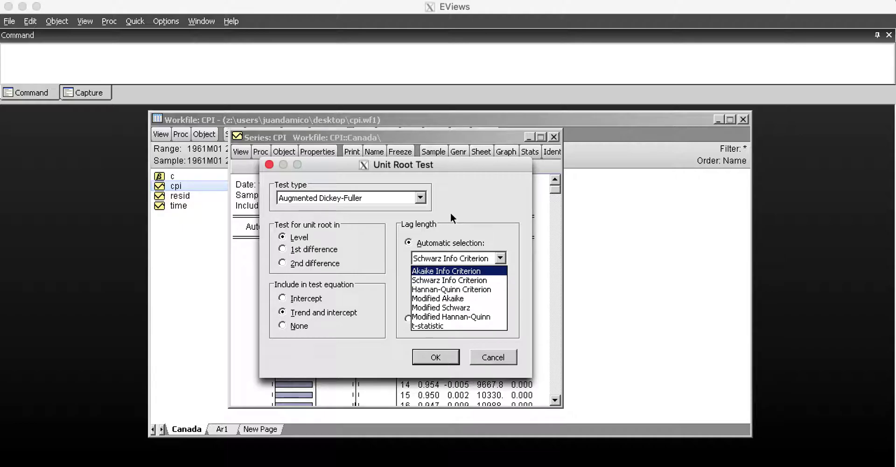
pyautogui.click(446, 280)
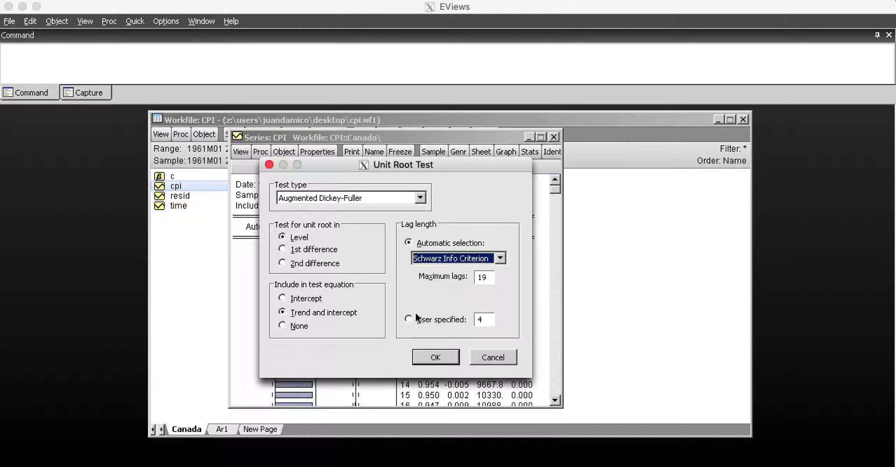
pyautogui.click(435, 356)
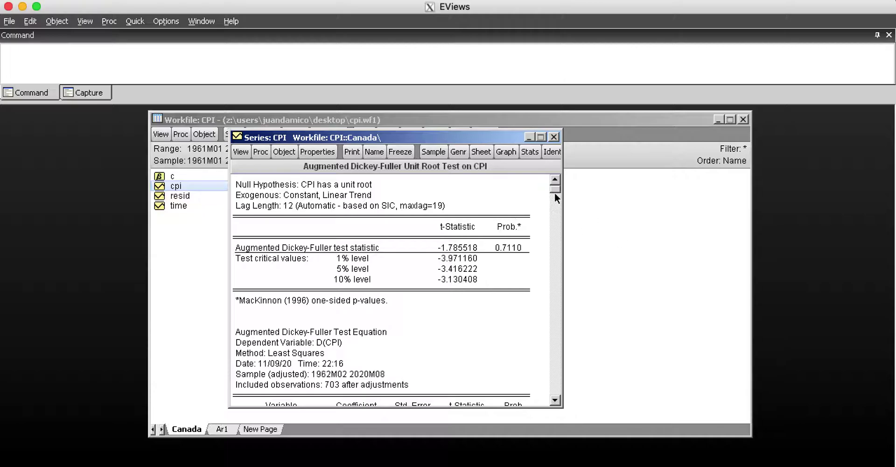
pyautogui.moveTo(553, 193); pyautogui.dragTo(551, 341)
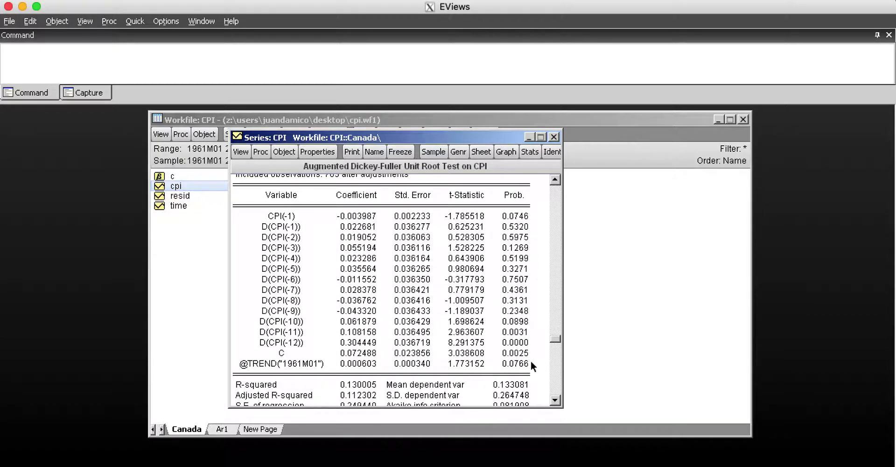
pyautogui.click(289, 353)
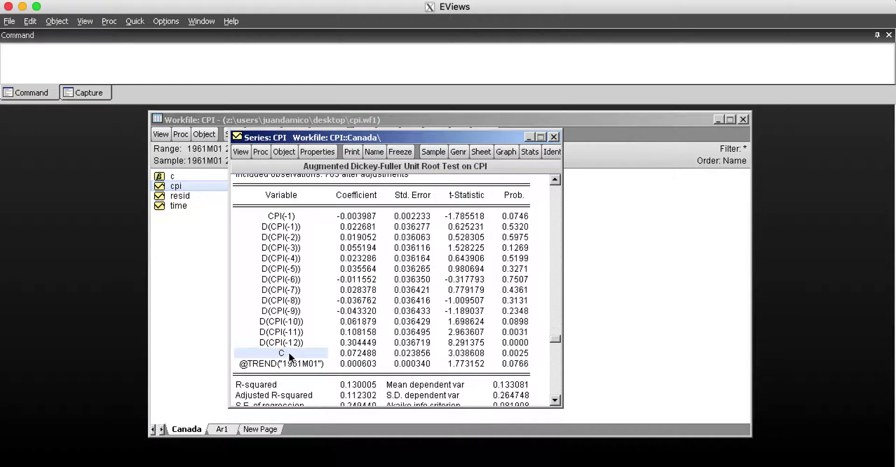
pyautogui.moveTo(288, 352); pyautogui.dragTo(514, 356)
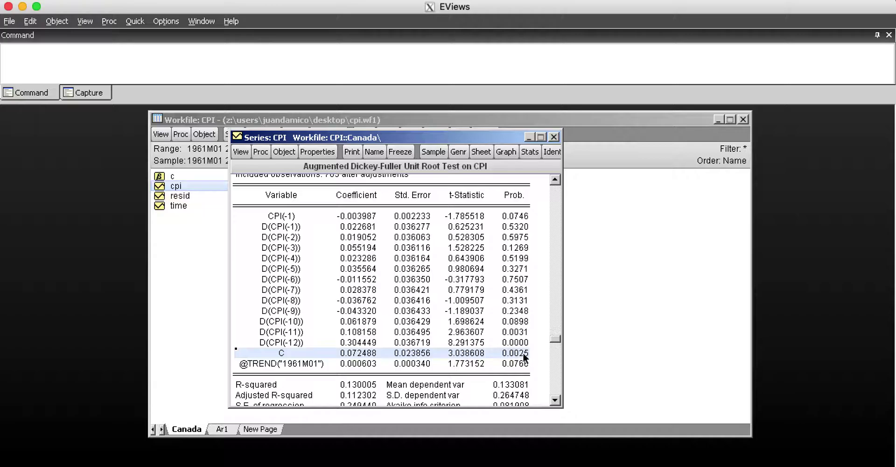
pyautogui.moveTo(249, 365)
pyautogui.mouseDown()
pyautogui.moveTo(515, 353)
pyautogui.moveTo(516, 367)
pyautogui.mouseUp()
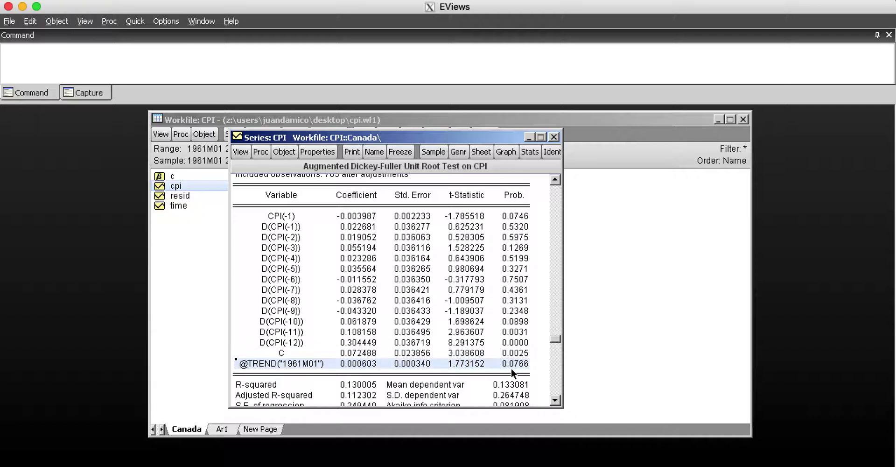
pyautogui.click(498, 372)
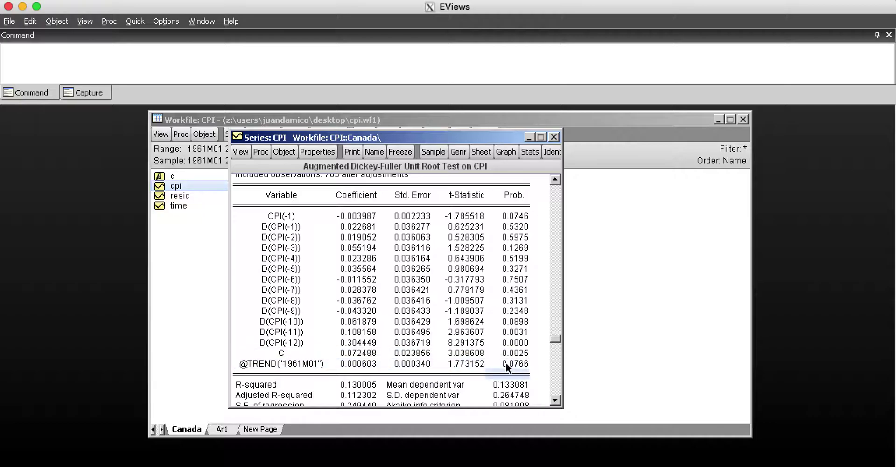
pyautogui.click(507, 364)
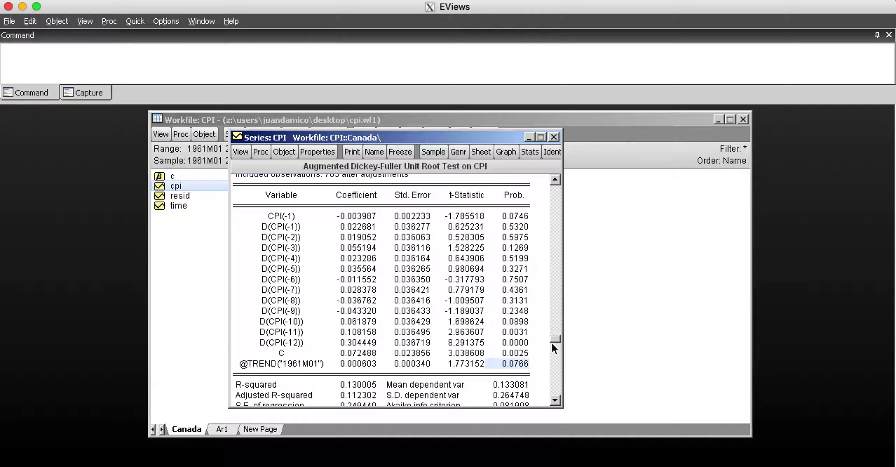
pyautogui.moveTo(555, 339); pyautogui.dragTo(535, 152)
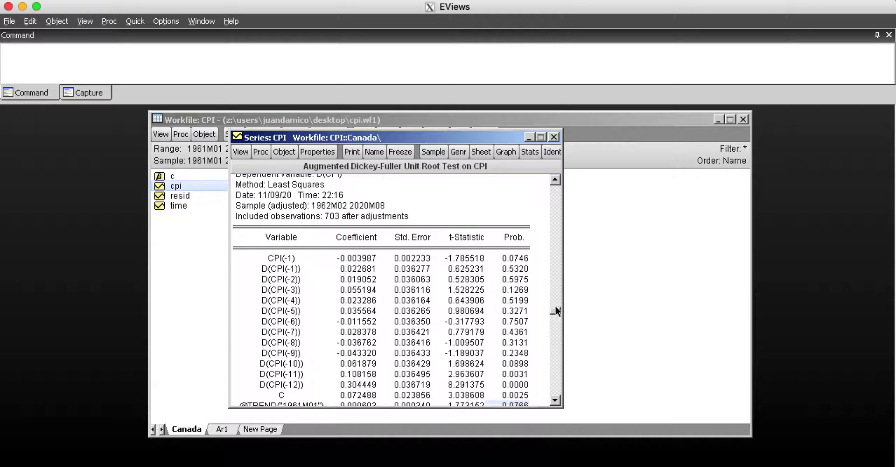
# Run a Phillips-Perron test on CPI levels with trend and intercept: adjusted t-stat -1.7961, p-value 0.7059
pyautogui.click(239, 155)
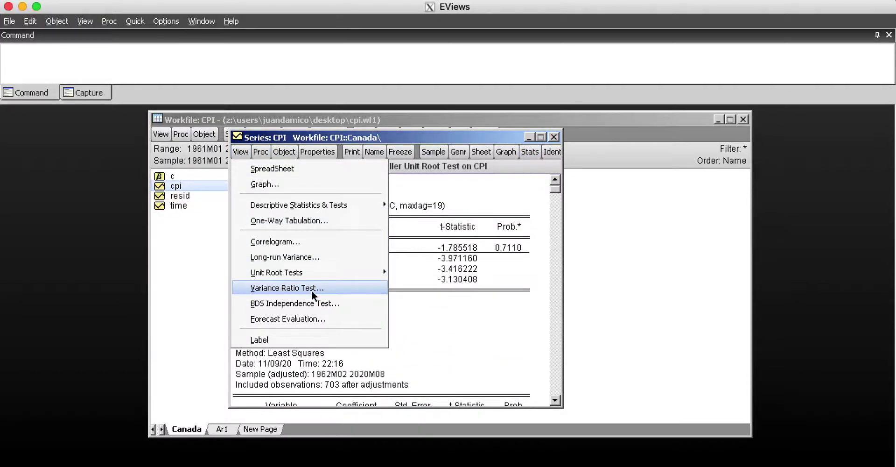
pyautogui.moveTo(276, 273)
pyautogui.click(415, 272)
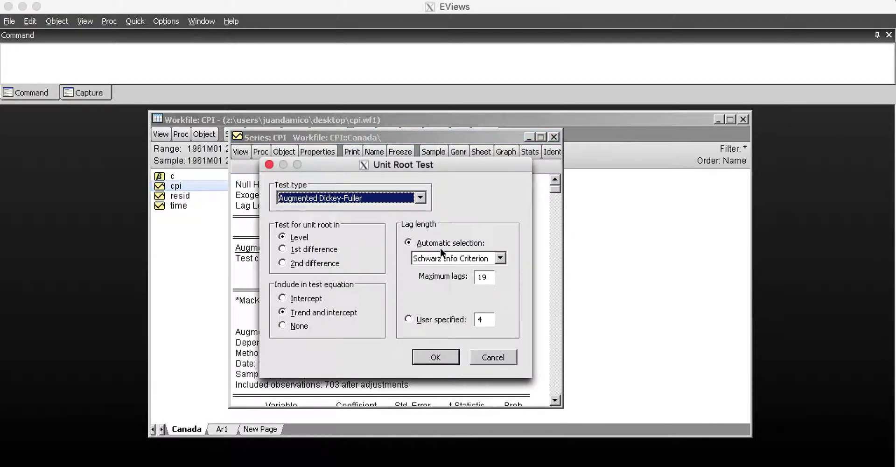
pyautogui.click(413, 198)
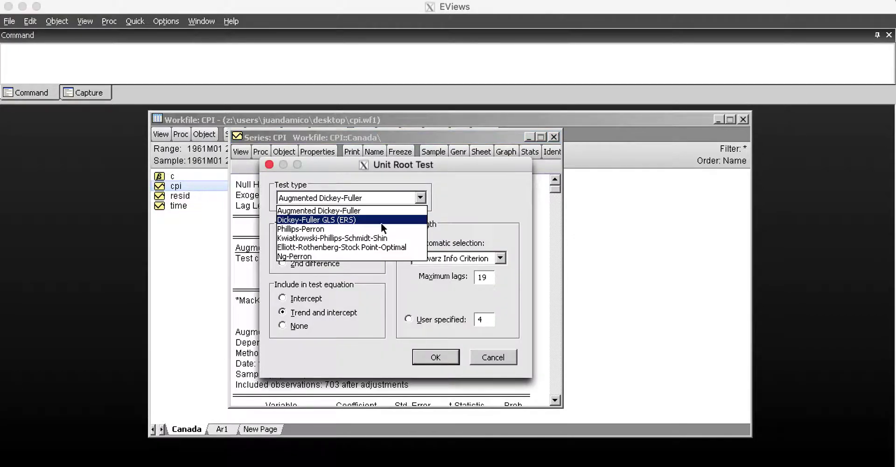
pyautogui.click(357, 227)
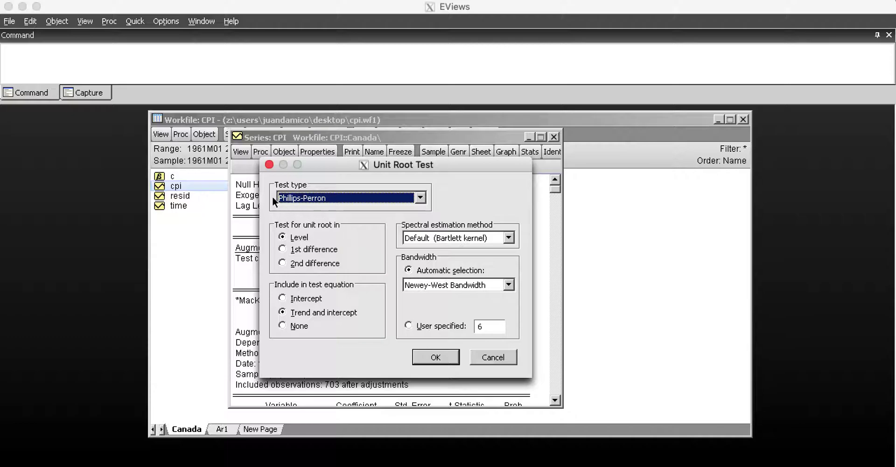
pyautogui.click(435, 357)
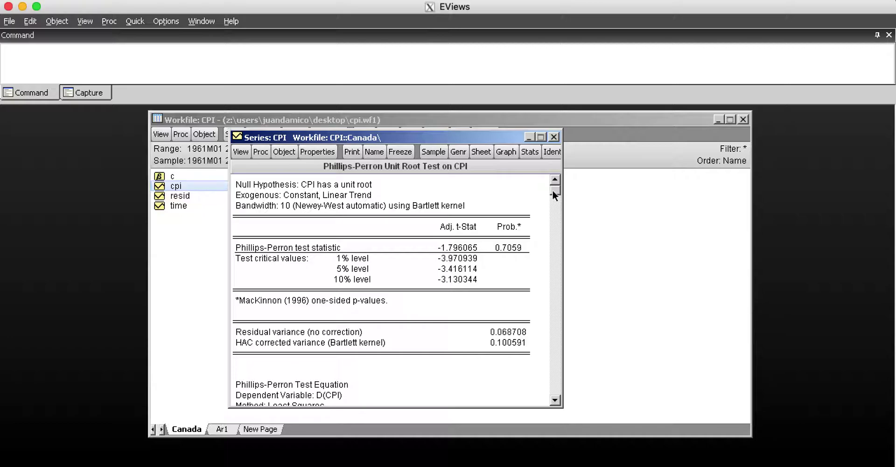
pyautogui.moveTo(553, 189); pyautogui.dragTo(550, 340)
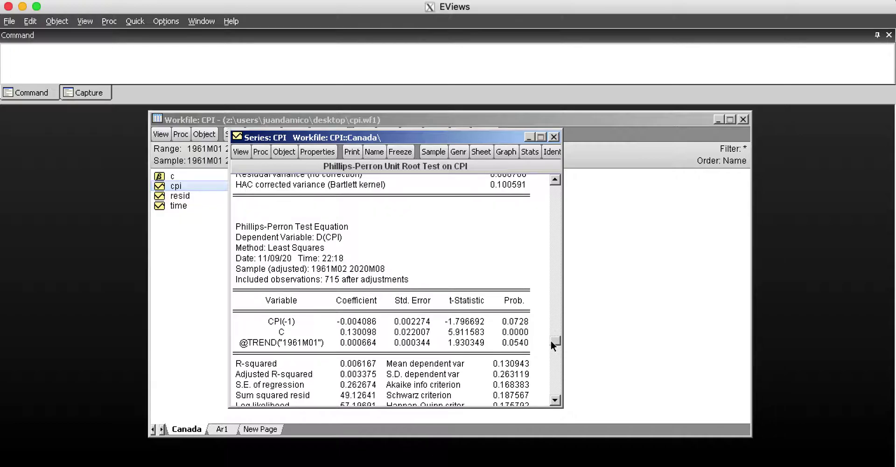
pyautogui.click(323, 333)
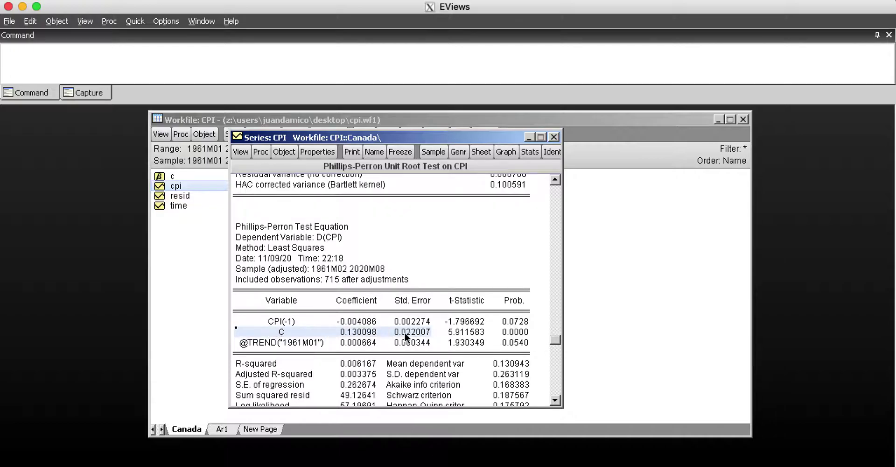
pyautogui.moveTo(405, 332); pyautogui.dragTo(522, 340)
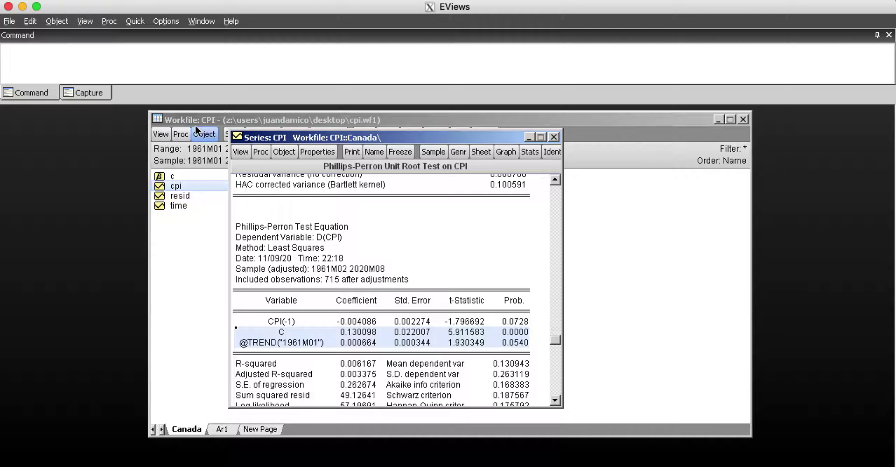
# Run a KPSS test on CPI levels with trend and intercept, giving LM-statistic 0.353226
pyautogui.click(239, 152)
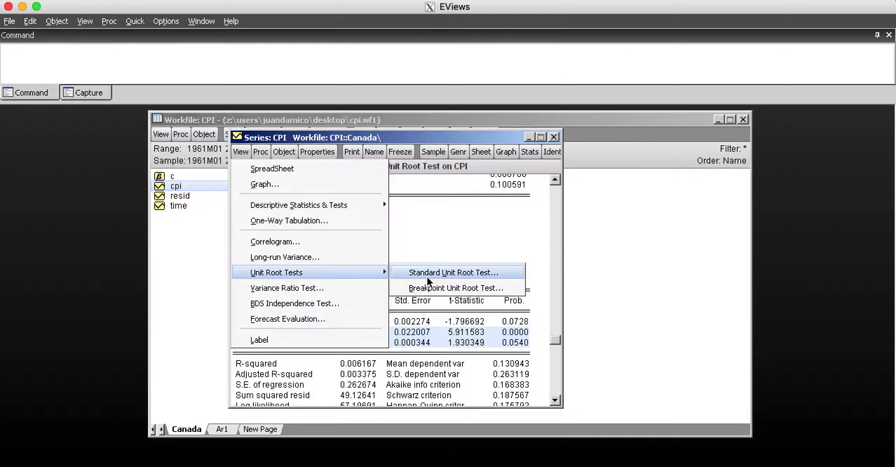
pyautogui.click(421, 271)
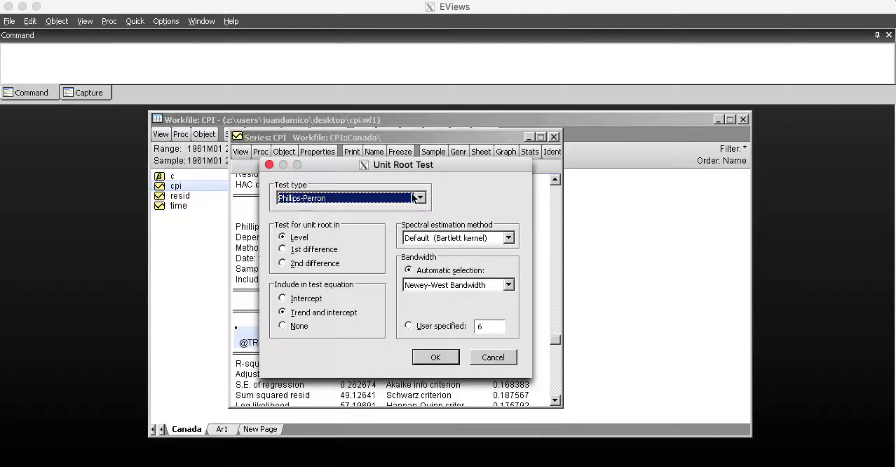
pyautogui.click(414, 196)
pyautogui.click(348, 238)
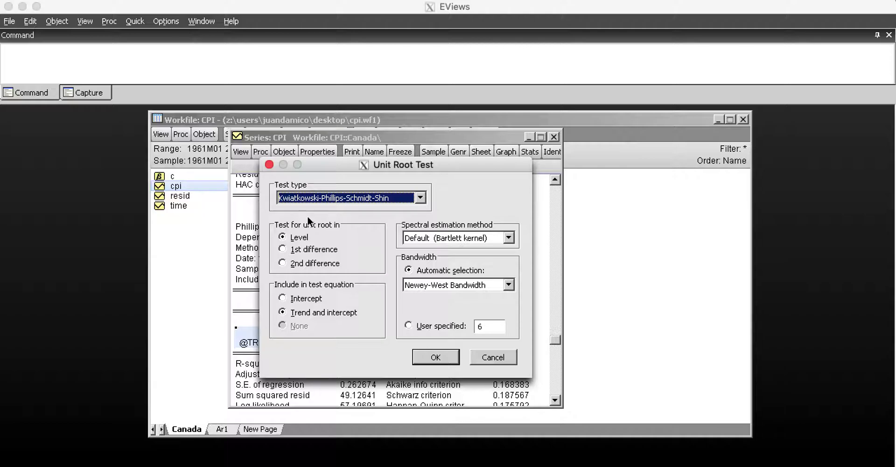
pyautogui.click(423, 356)
pyautogui.click(278, 184)
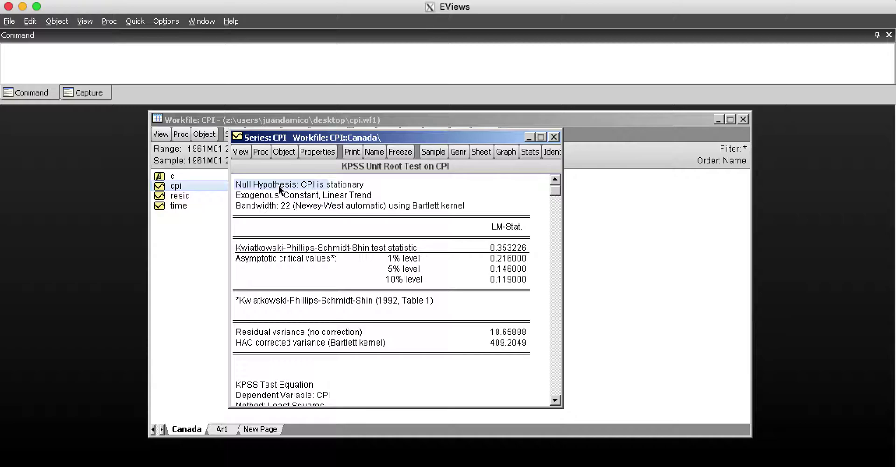
pyautogui.click(339, 185)
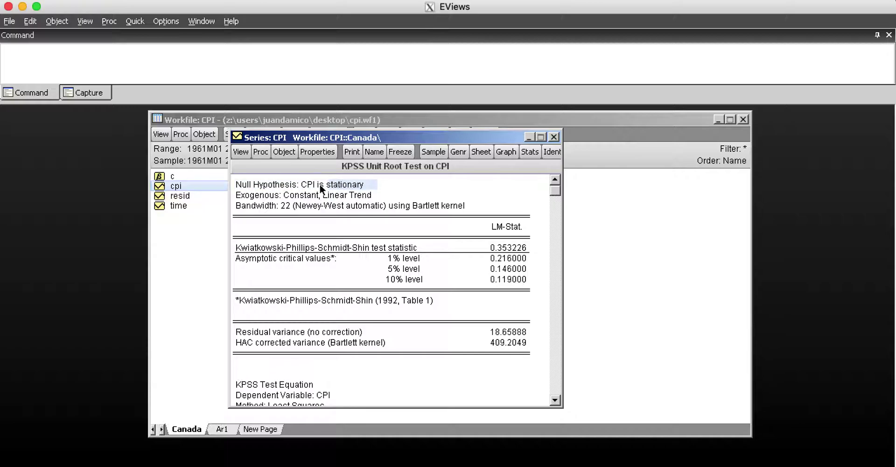
pyautogui.click(362, 250)
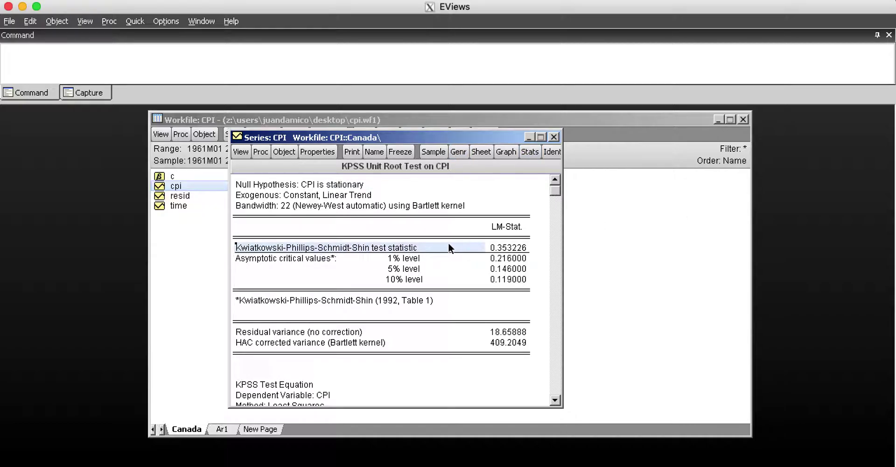
pyautogui.moveTo(353, 248); pyautogui.dragTo(525, 255)
pyautogui.click(501, 287)
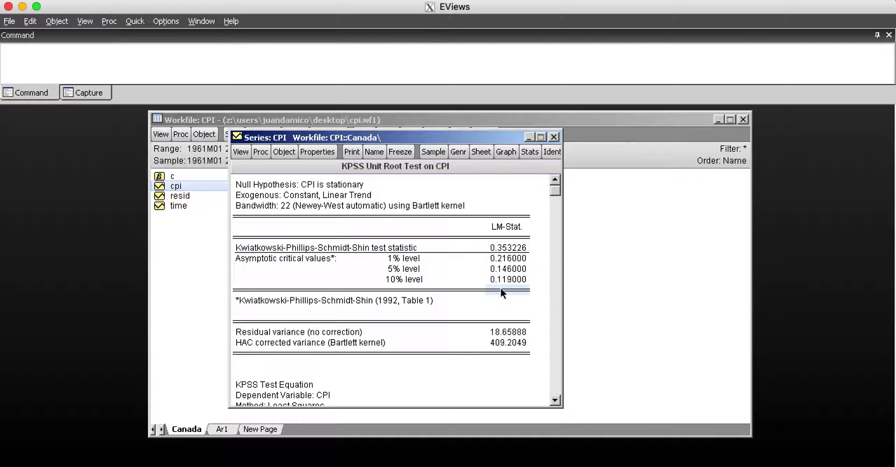
pyautogui.click(507, 250)
pyautogui.click(504, 278)
pyautogui.click(495, 268)
pyautogui.click(497, 258)
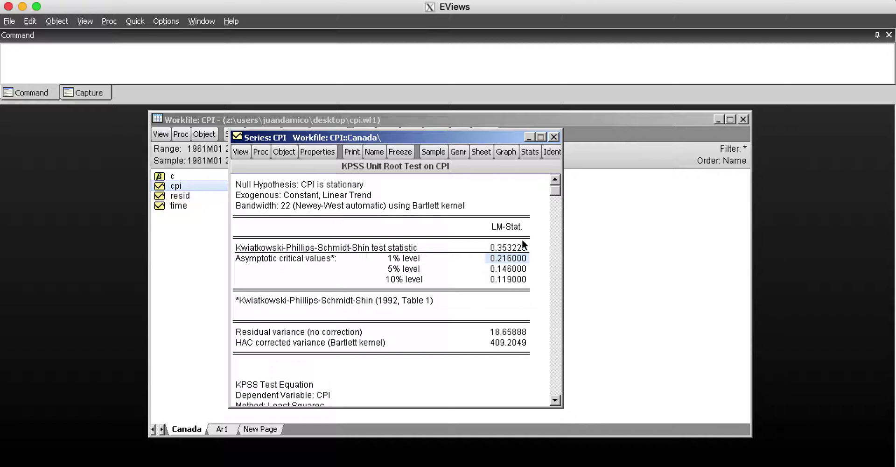
pyautogui.click(501, 248)
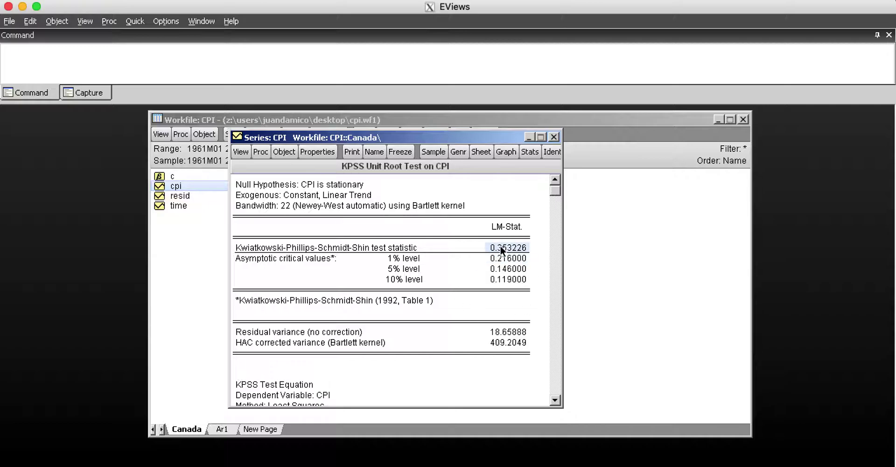
pyautogui.click(503, 281)
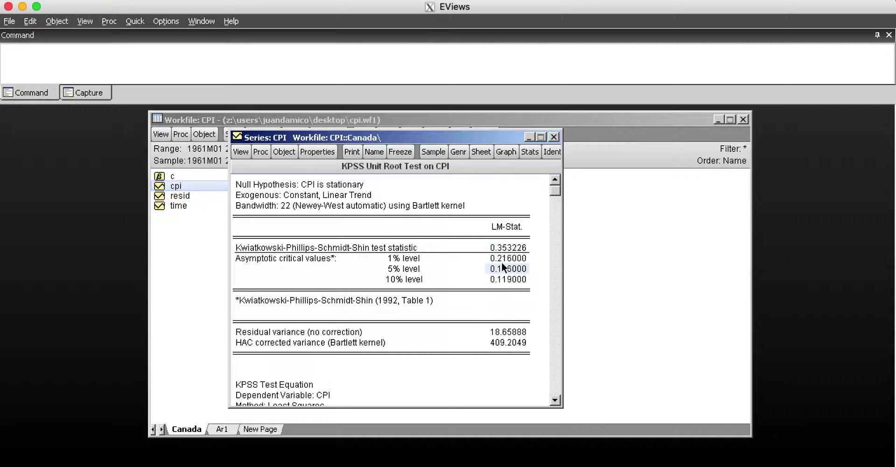